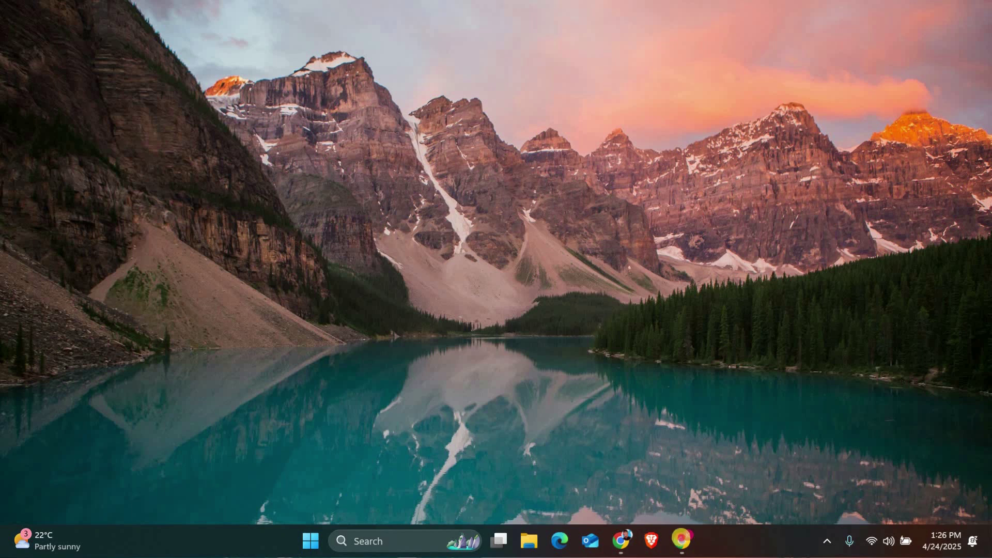
Bring the Social Club feed back in Chrome and open the profile account menu.
left_click(682, 541)
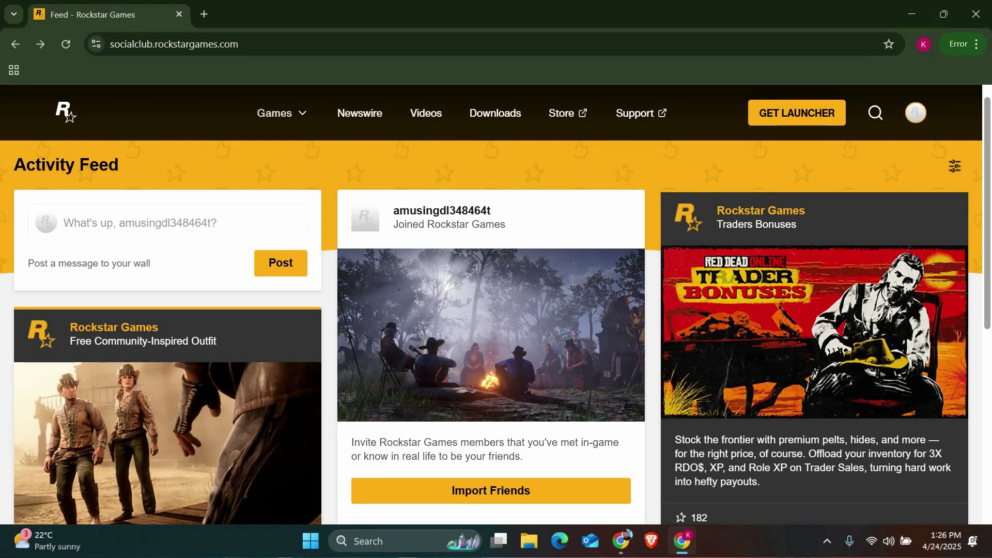
scroll(727, 284, "down", 3)
scroll(726, 284, "up", 3)
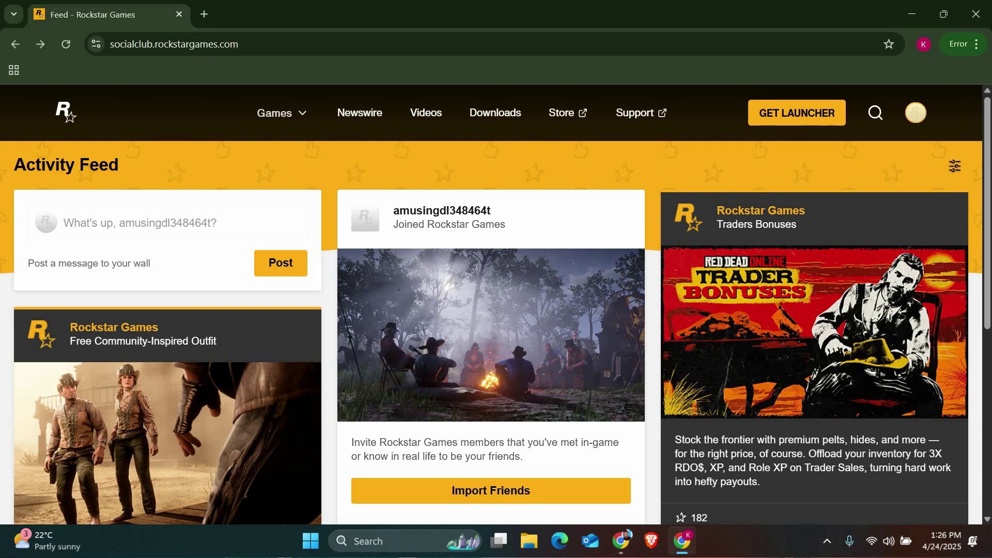
left_click(915, 112)
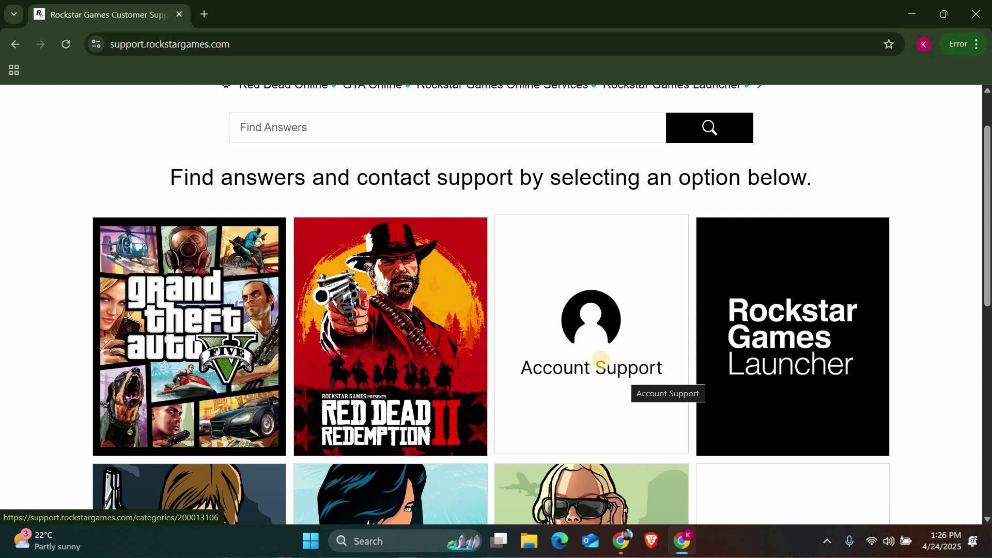
Navigate Account Support > Rockstar Games Account > Account Linking.
left_click(601, 361)
left_click(542, 324)
left_click(793, 355)
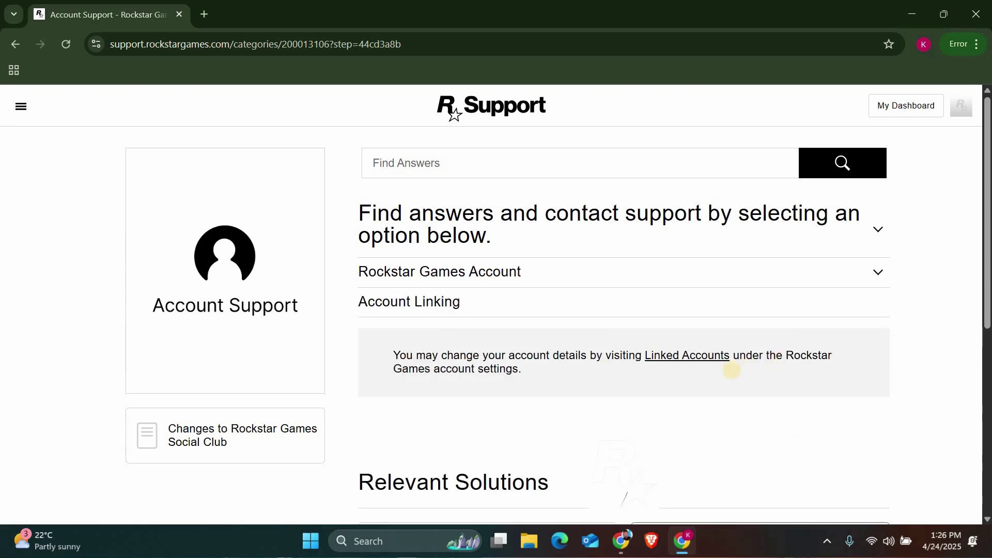
scroll(532, 339, "down", 2)
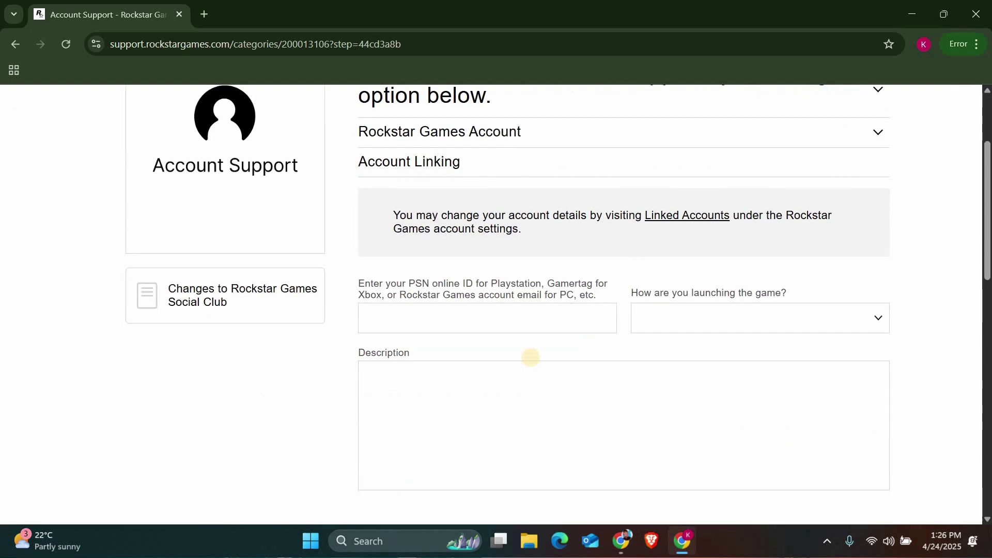
scroll(536, 354, "down", 1)
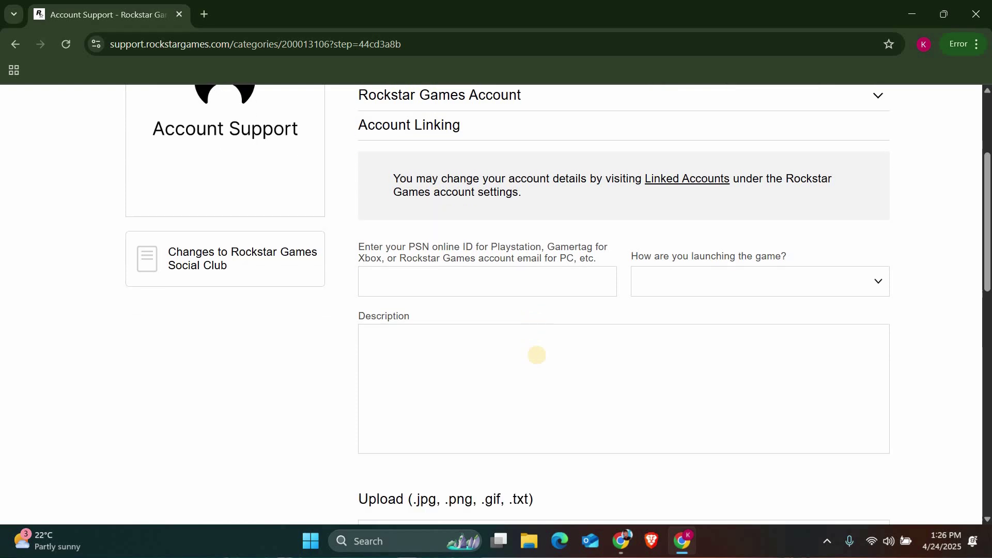
scroll(536, 353, "down", 3)
scroll(536, 352, "down", 1)
scroll(537, 352, "down", 3)
scroll(536, 353, "up", 3)
scroll(537, 353, "up", 3)
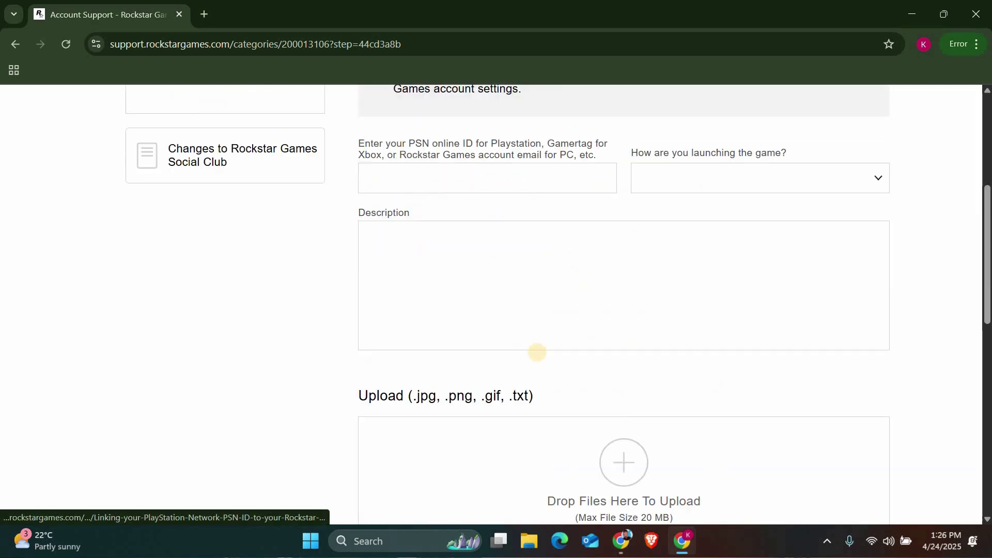
scroll(537, 353, "up", 2)
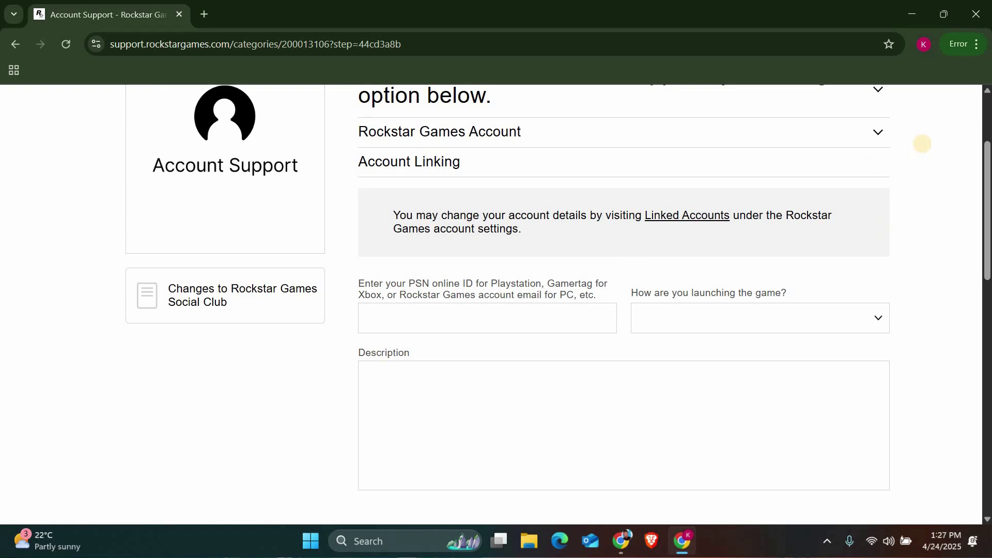
scroll(925, 142, "up", 2)
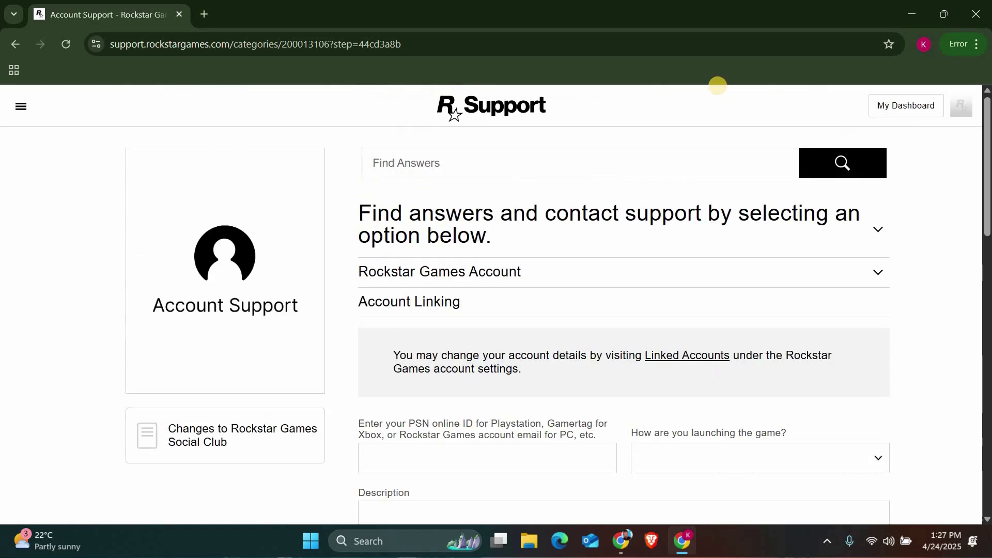